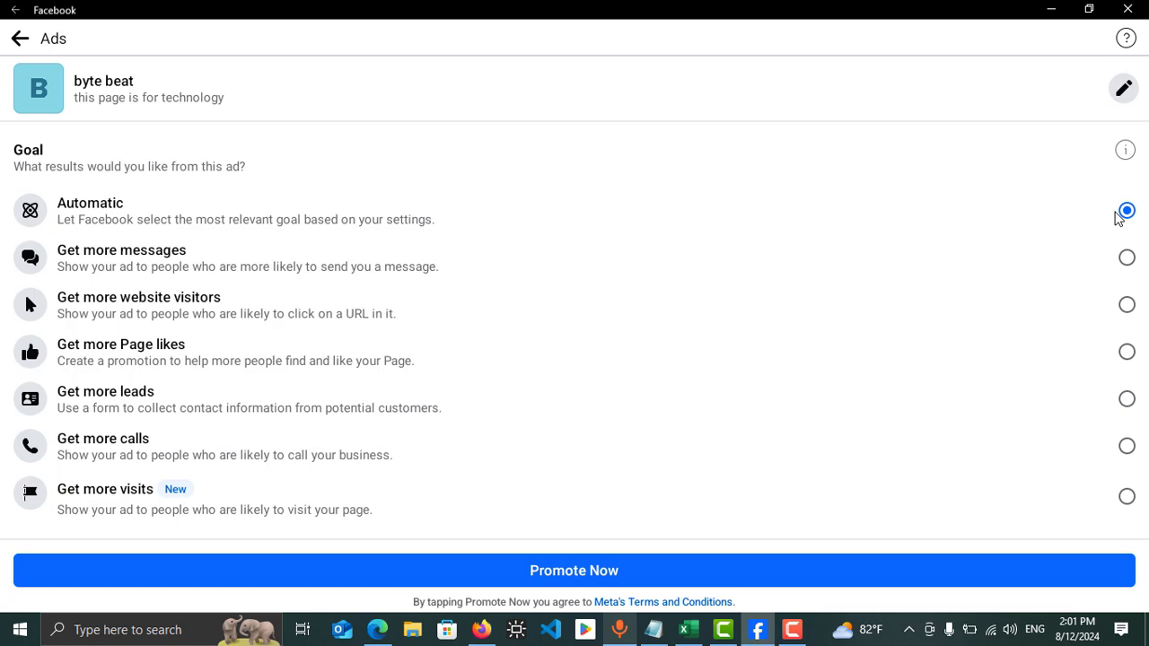
- Review the call-to-action choices for the ad's Send message button with the ad preview, and return without changing the selection
scroll(591, 212, "down", 4)
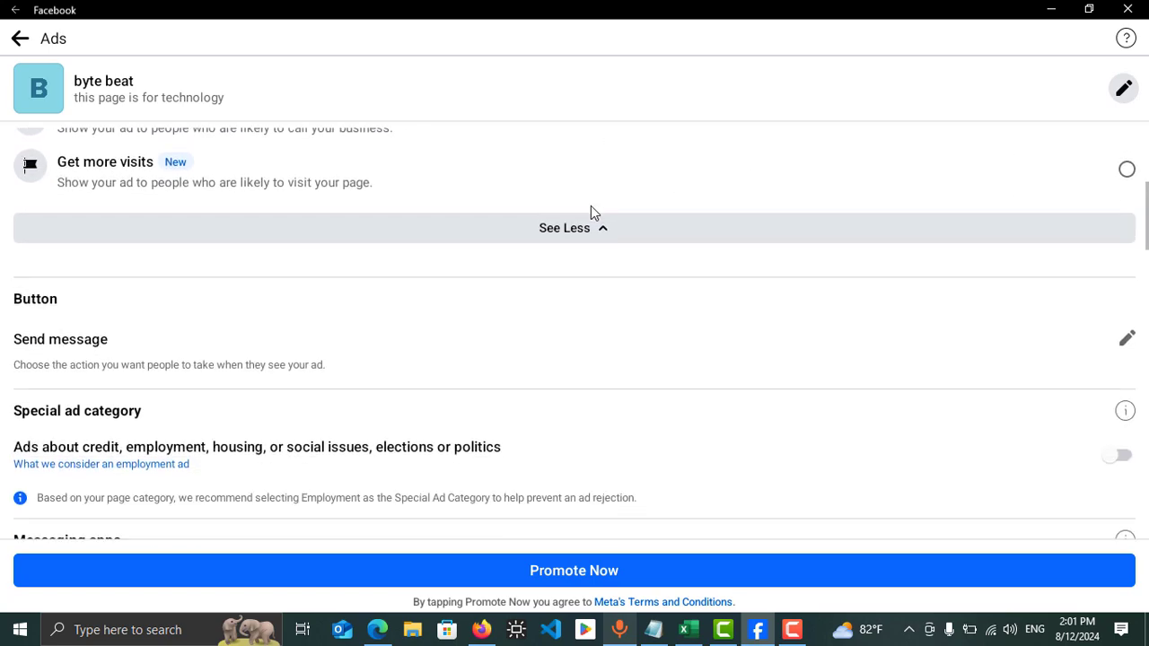
scroll(590, 206, "down", 2)
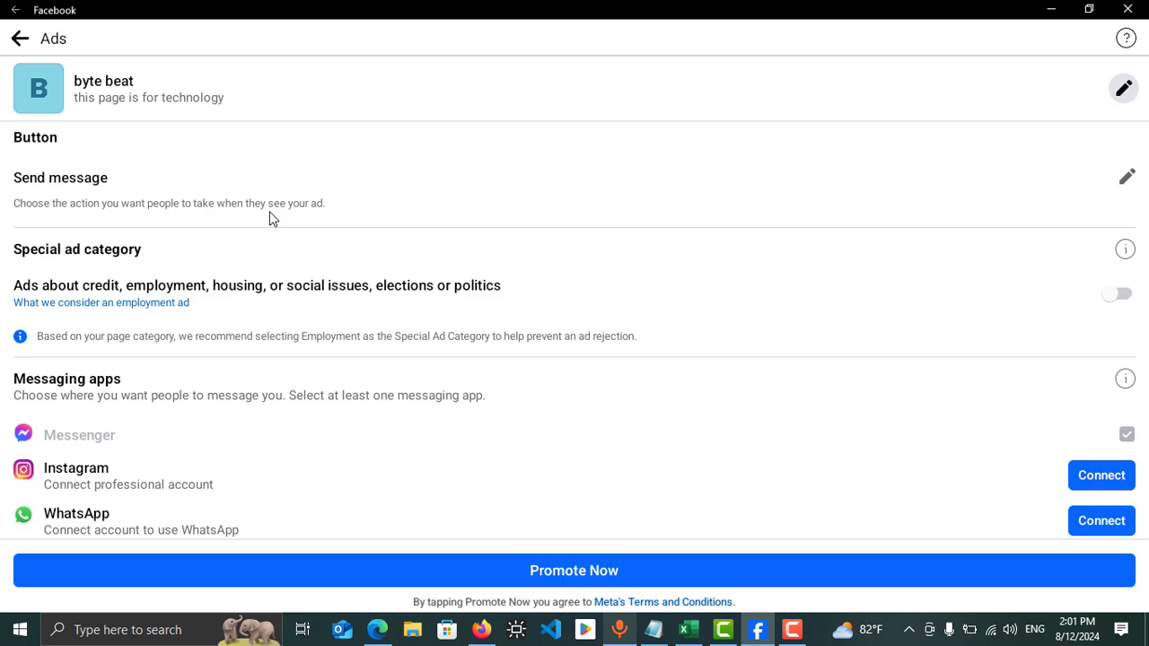
left_click(1126, 180)
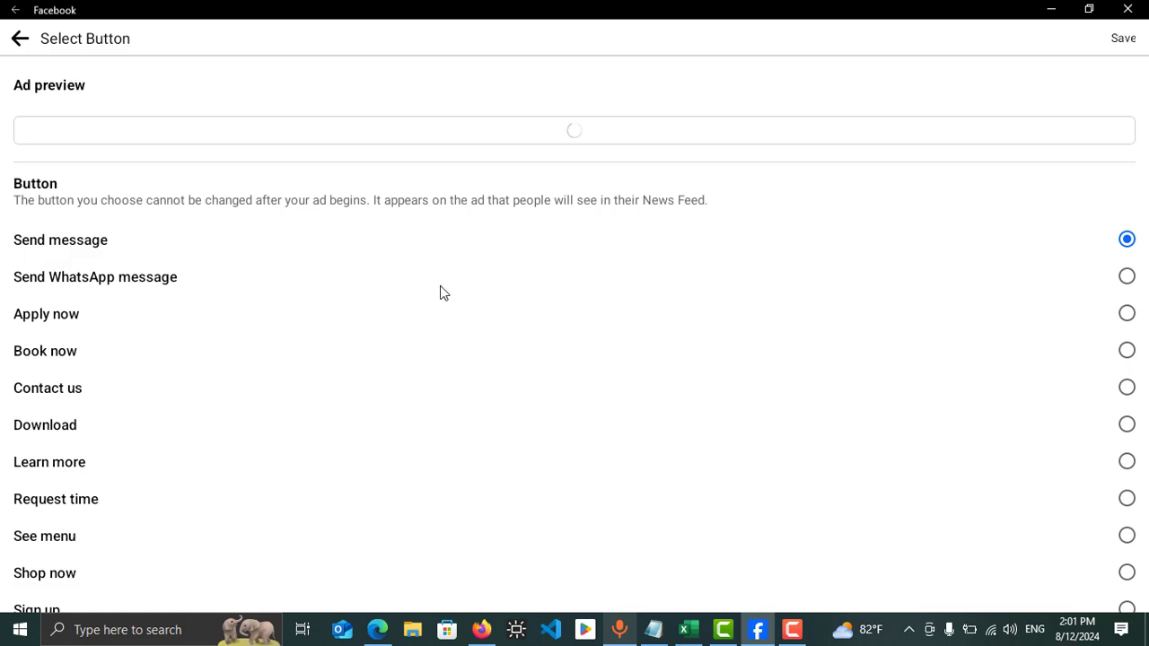
scroll(700, 355, "down", 10)
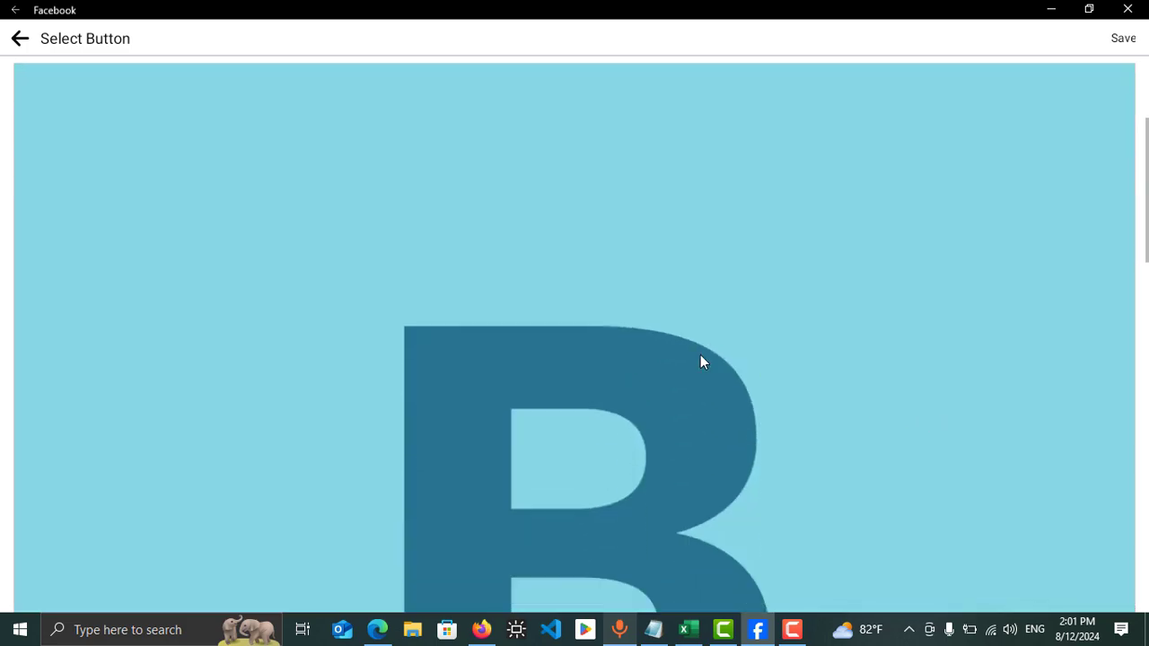
scroll(701, 355, "down", 6)
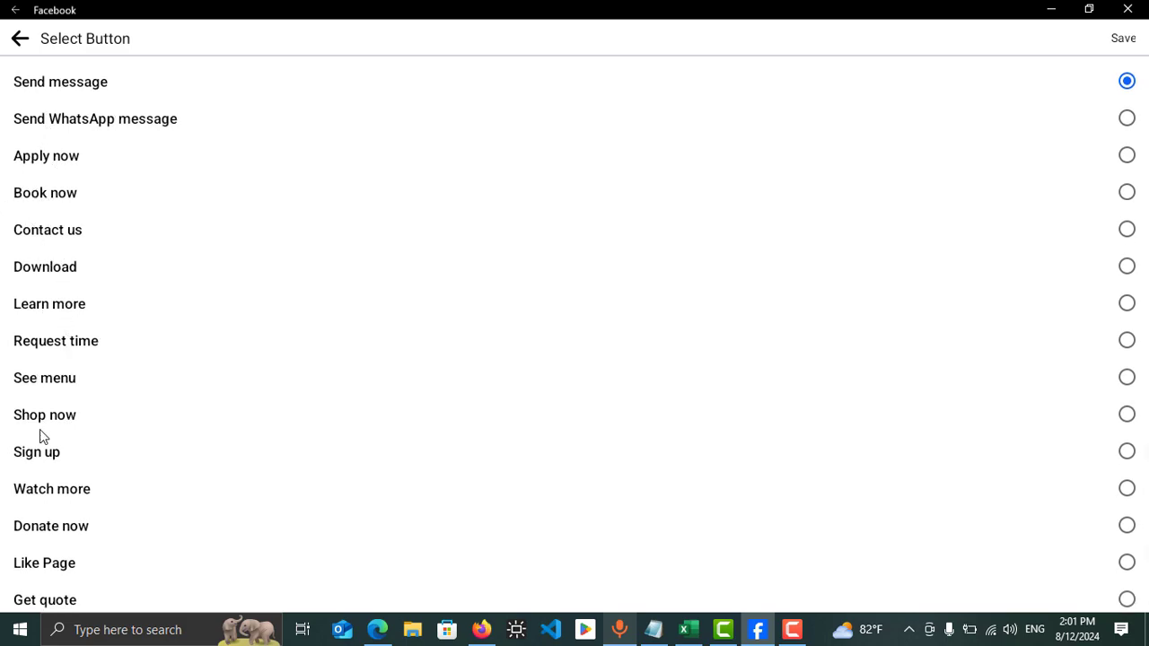
scroll(102, 336, "up", 3)
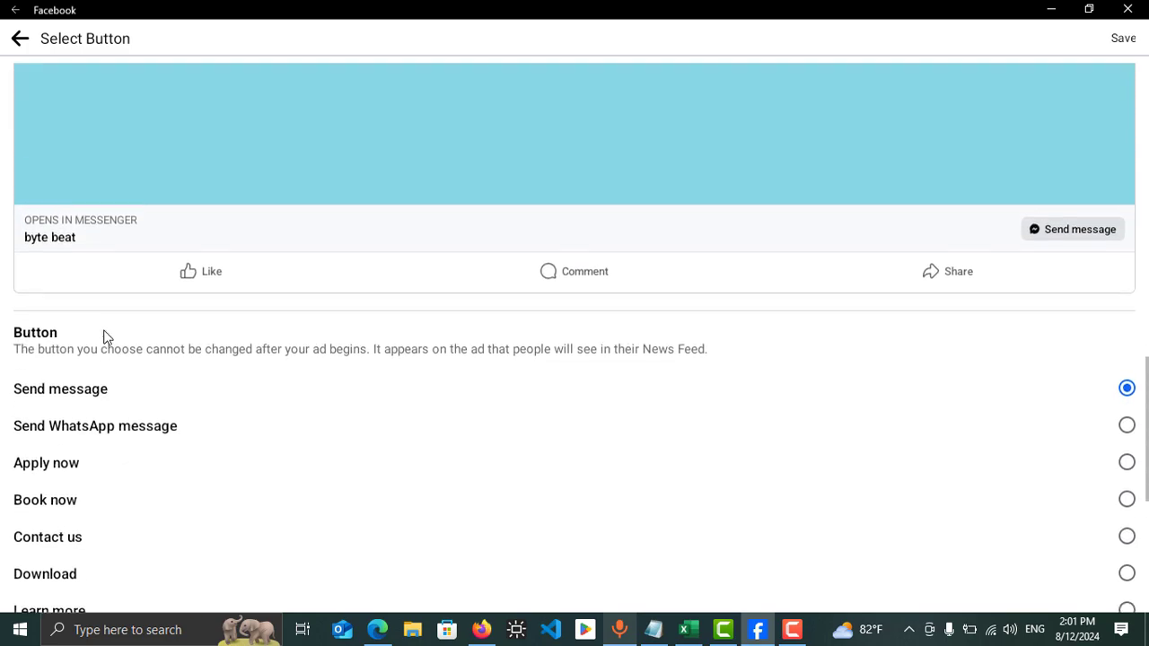
scroll(628, 455, "down", 2)
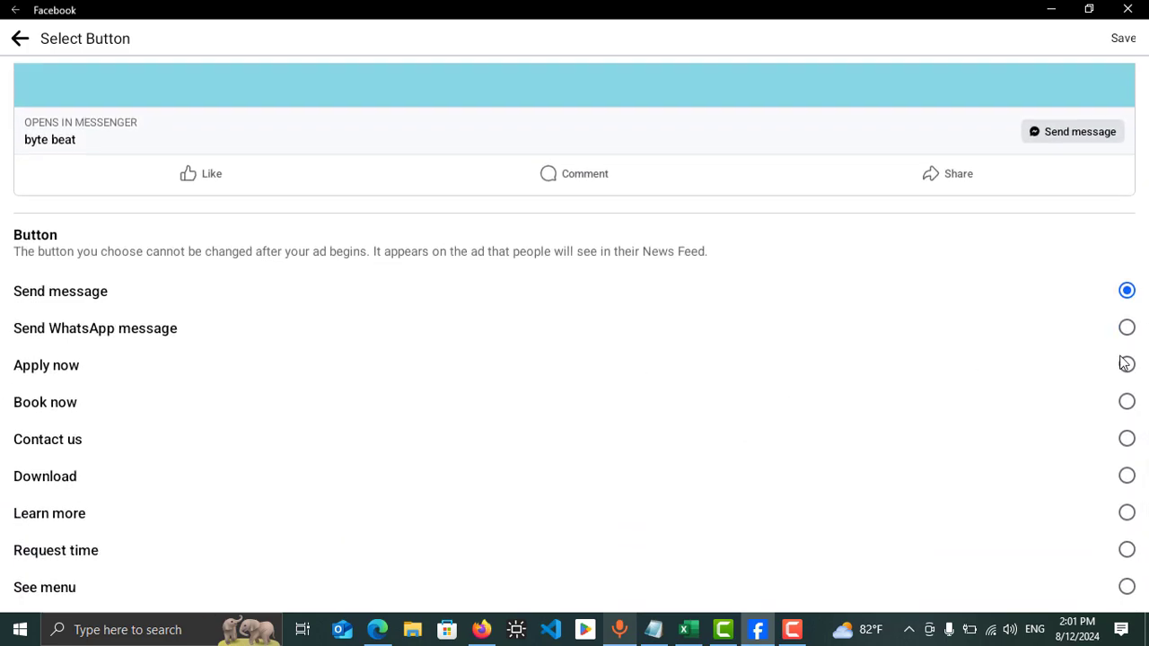
scroll(1072, 386, "up", 4)
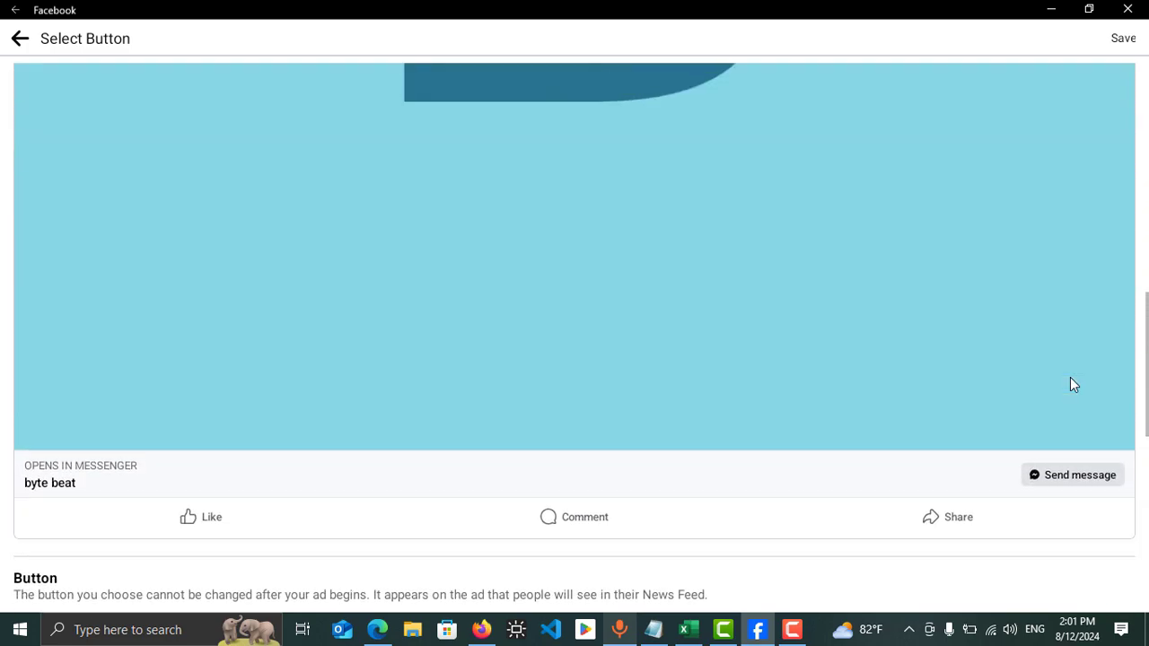
scroll(1072, 385, "up", 10)
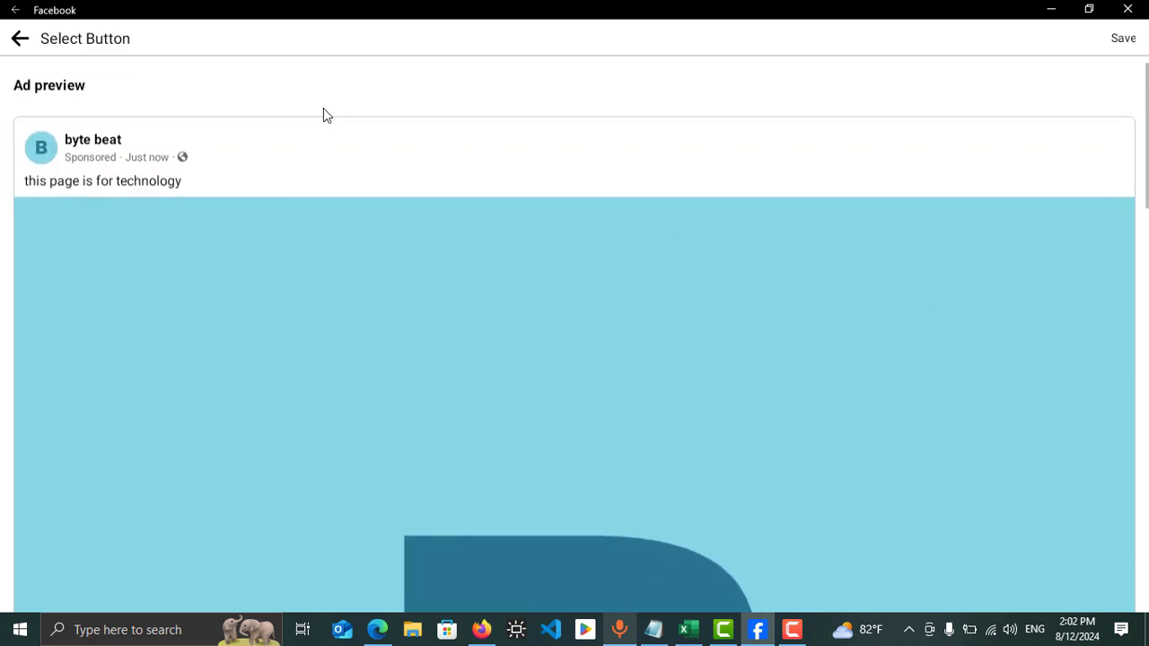
left_click(33, 42)
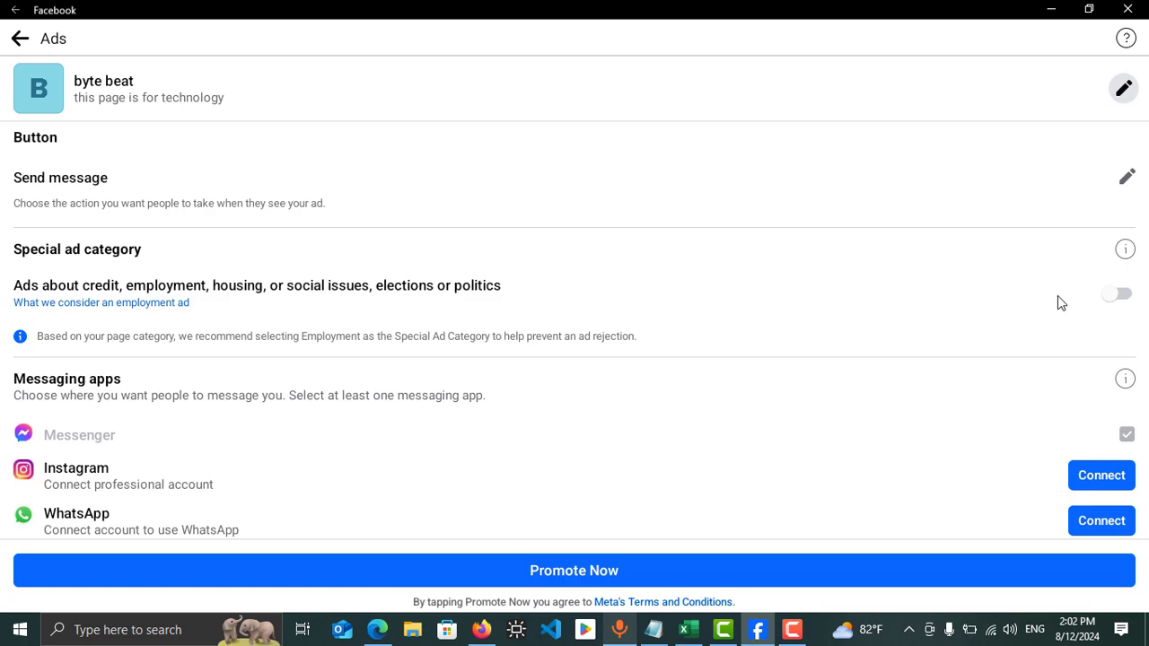
- Try the special ad category with Employment as the ad category, and switch the special category off again
scroll(1122, 297, "down", 3)
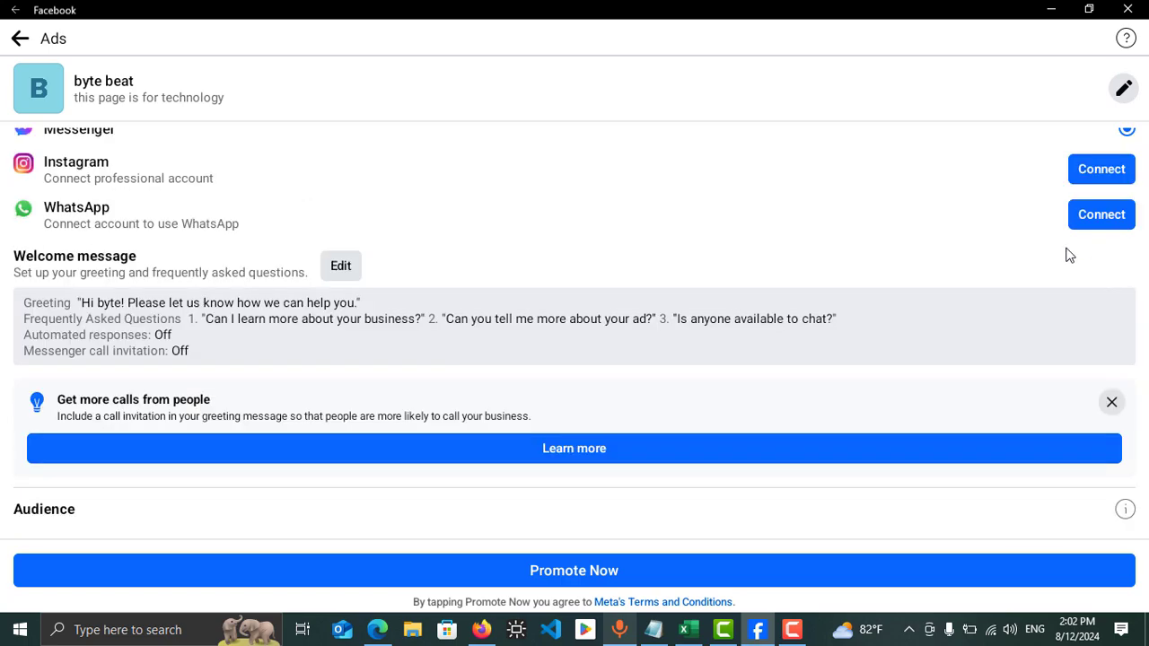
scroll(508, 239, "up", 3)
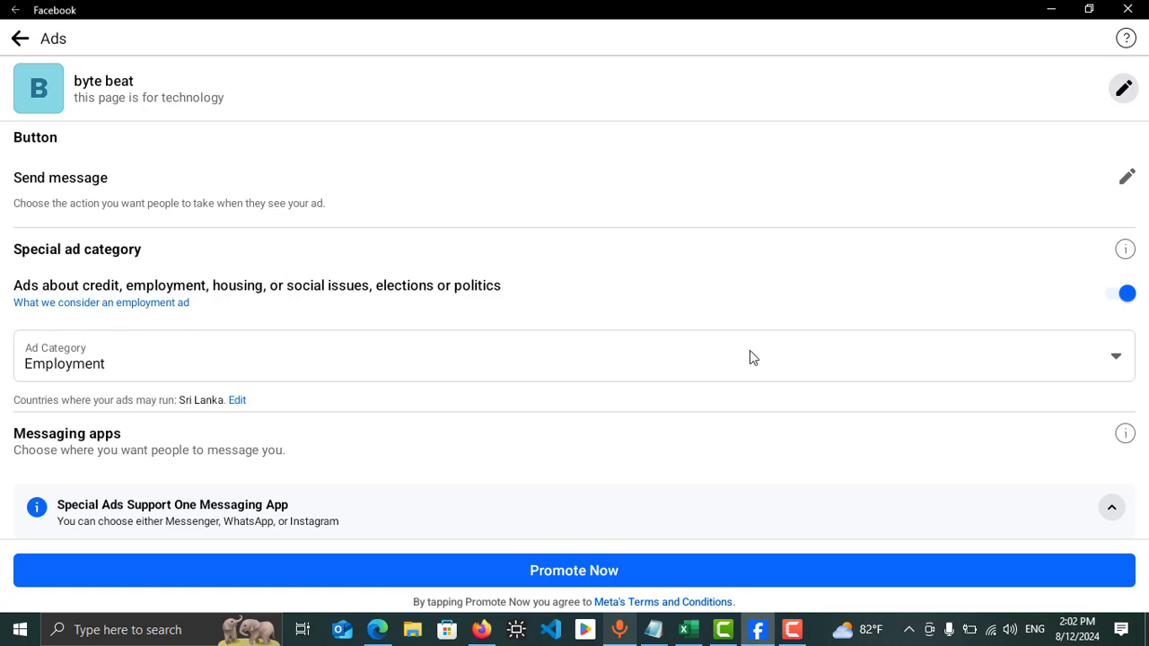
left_click(1126, 362)
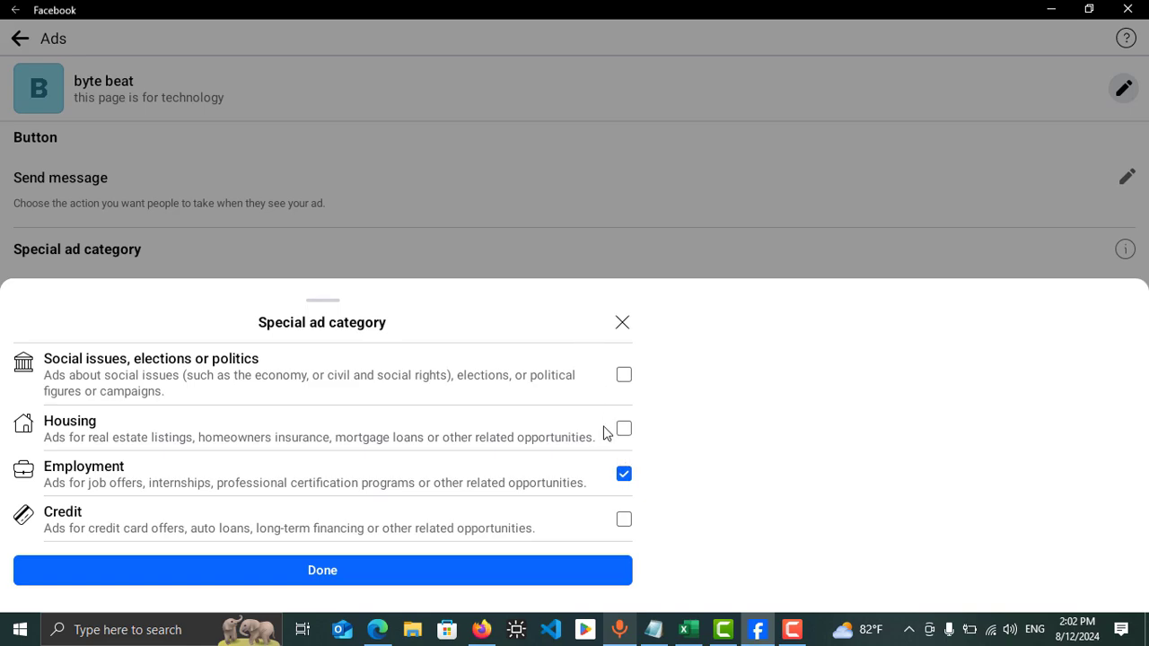
left_click(335, 568)
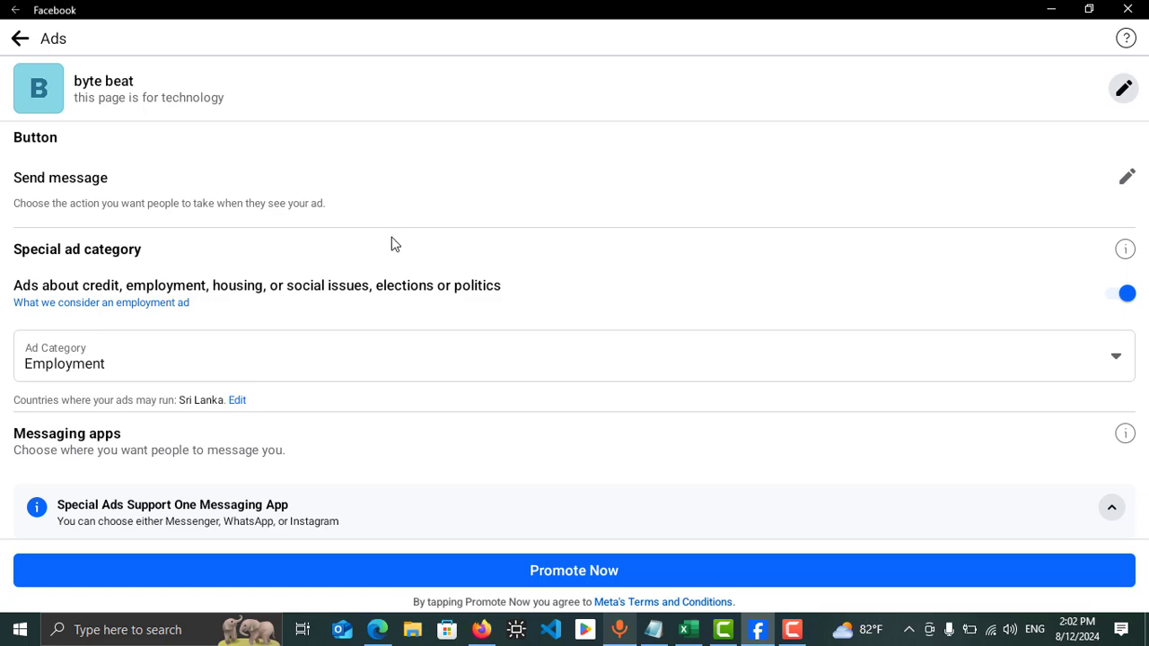
left_click(1127, 294)
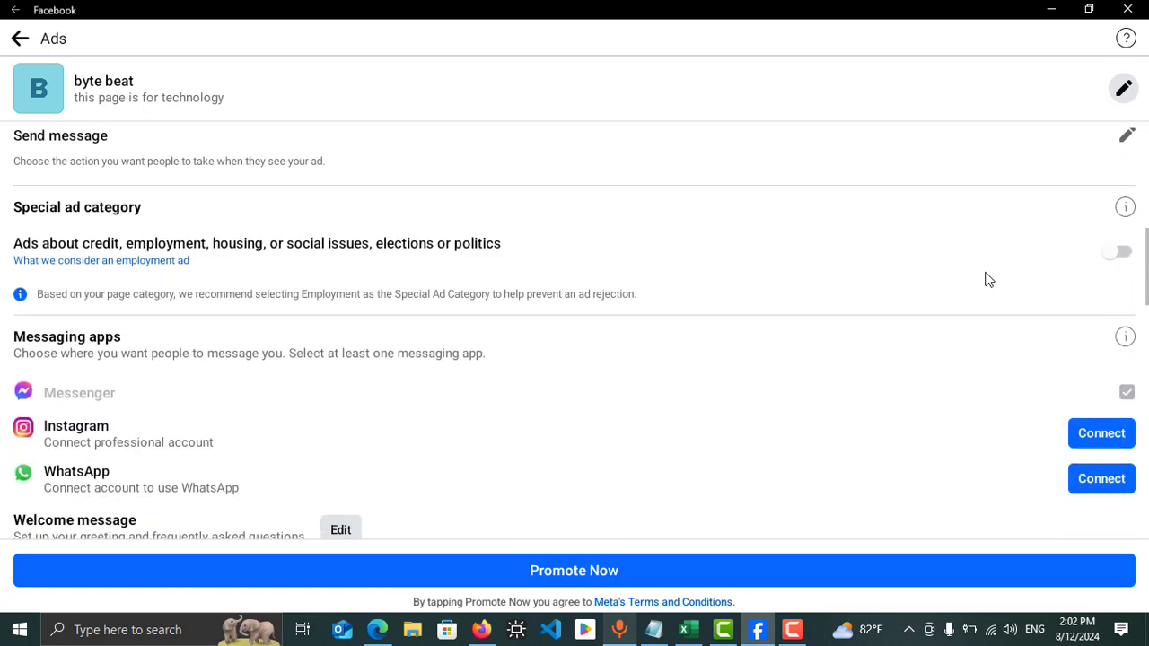
- Start a new audience for the ad and raise its minimum age to 25
scroll(985, 279, "down", 2)
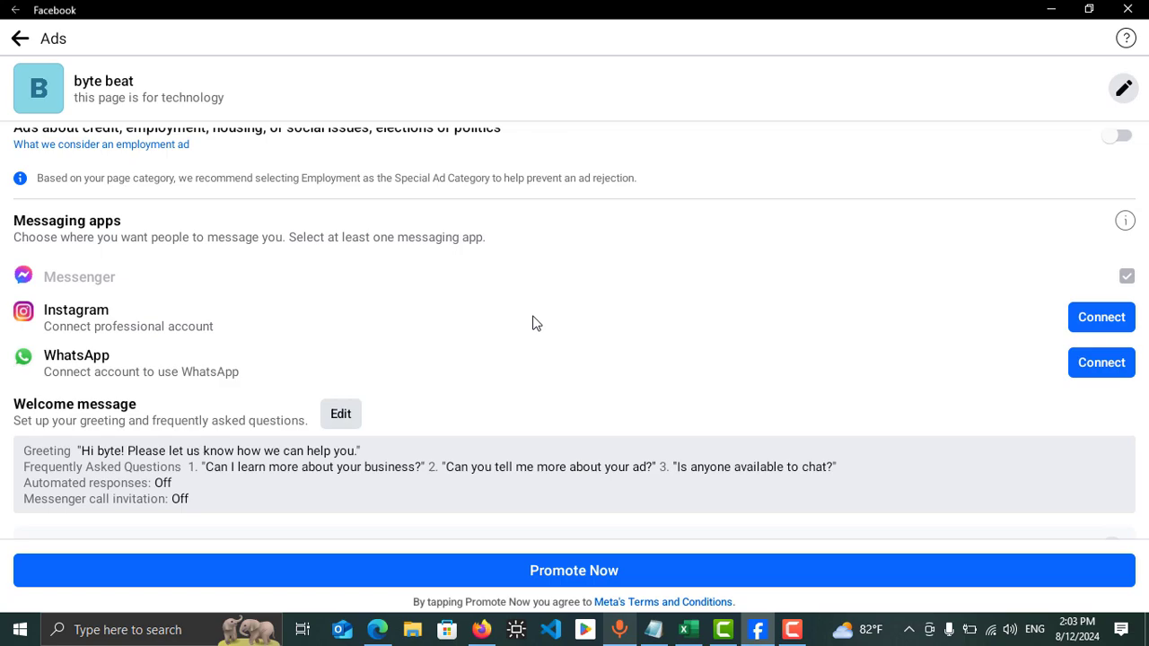
scroll(532, 323, "down", 3)
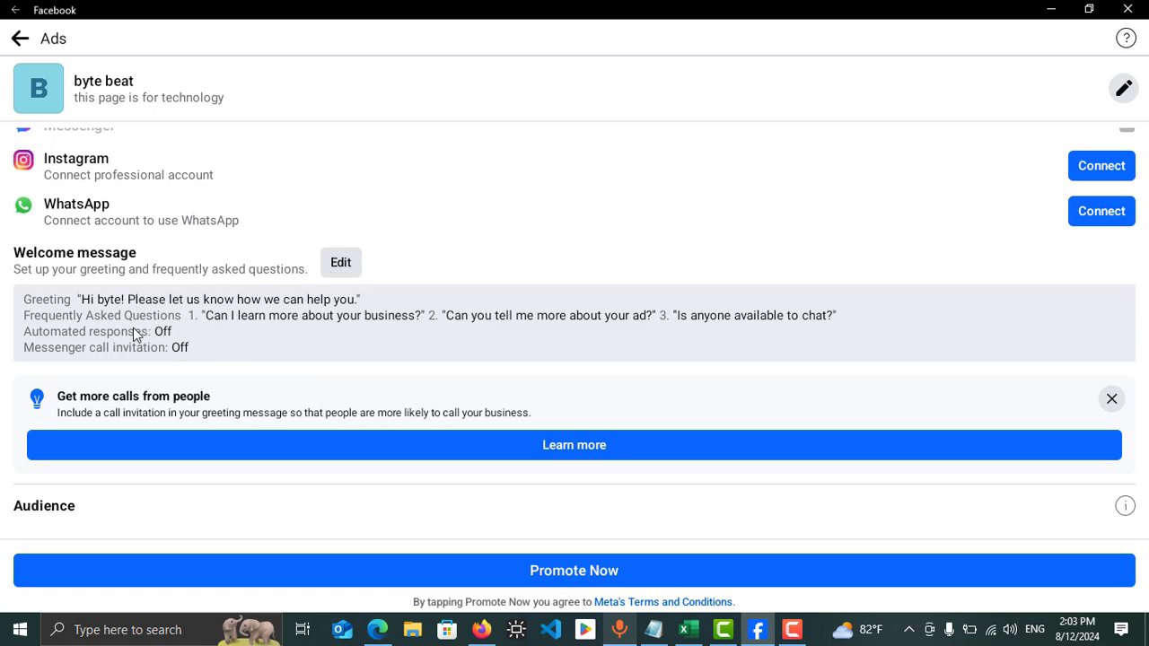
scroll(135, 334, "down", 3)
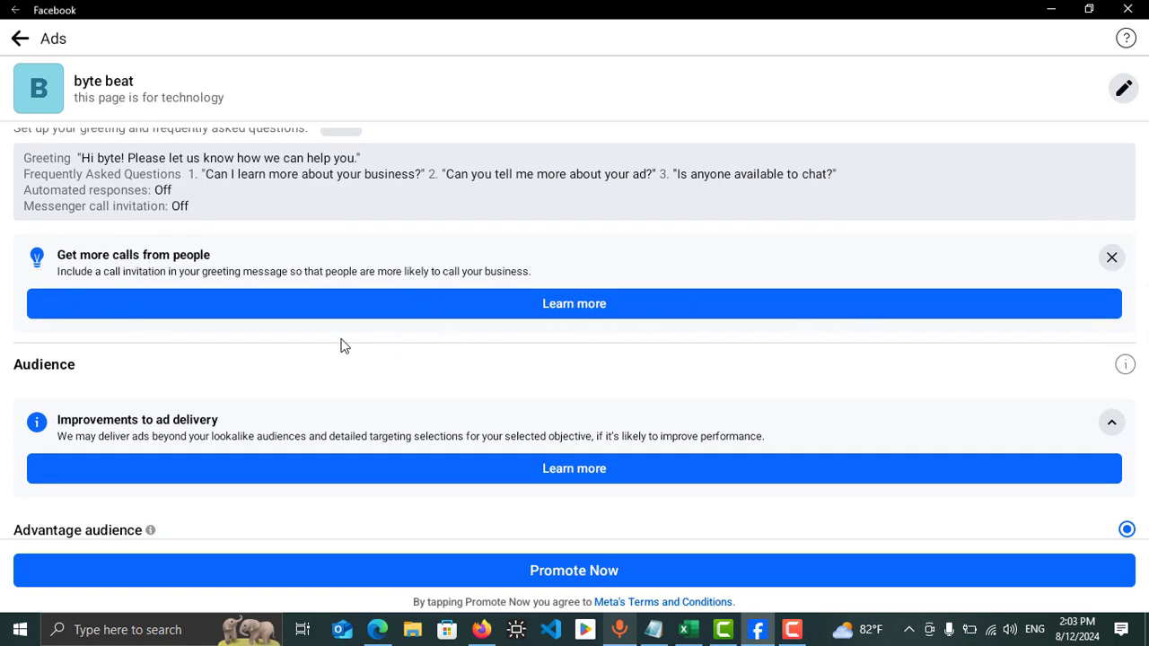
scroll(341, 344, "down", 3)
scroll(295, 335, "down", 3)
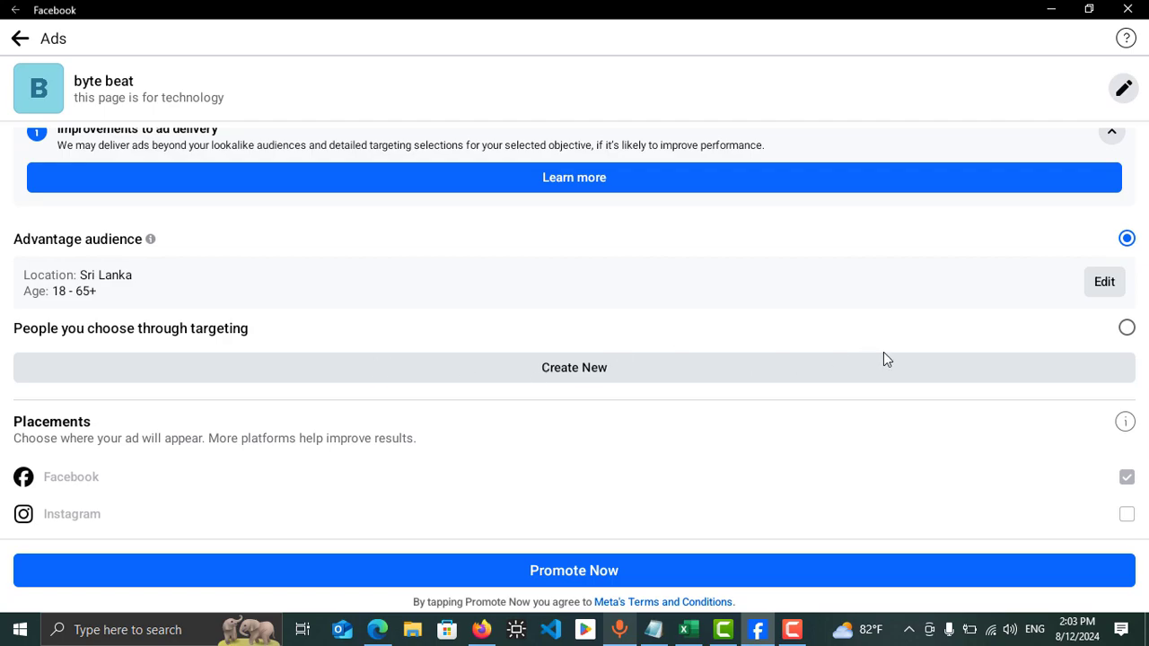
left_click(613, 373)
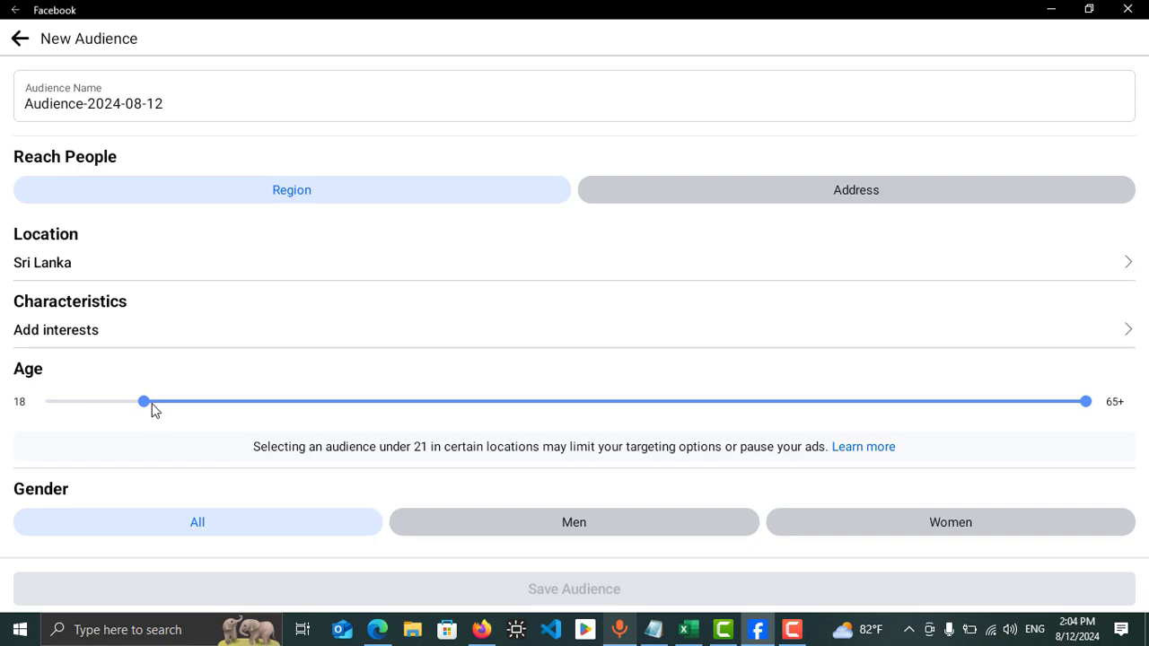
left_click_drag(165, 410, 248, 407)
left_click_drag(287, 398, 290, 400)
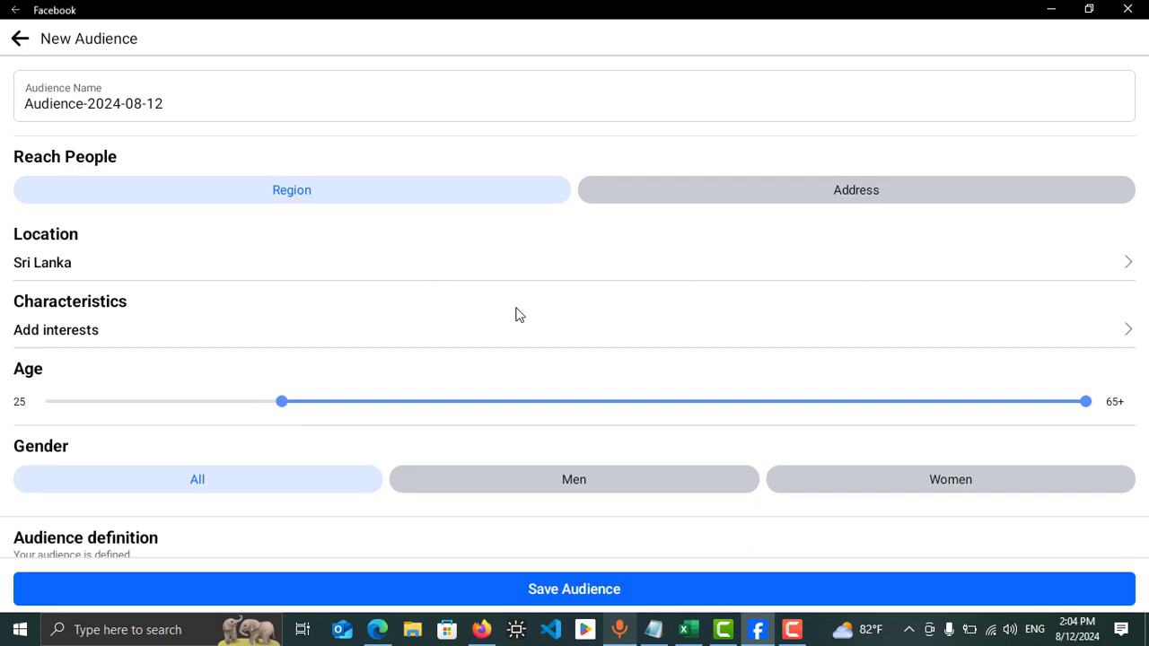
- Check the new audience's definition and leave the audience without saving it
scroll(451, 378, "down", 1)
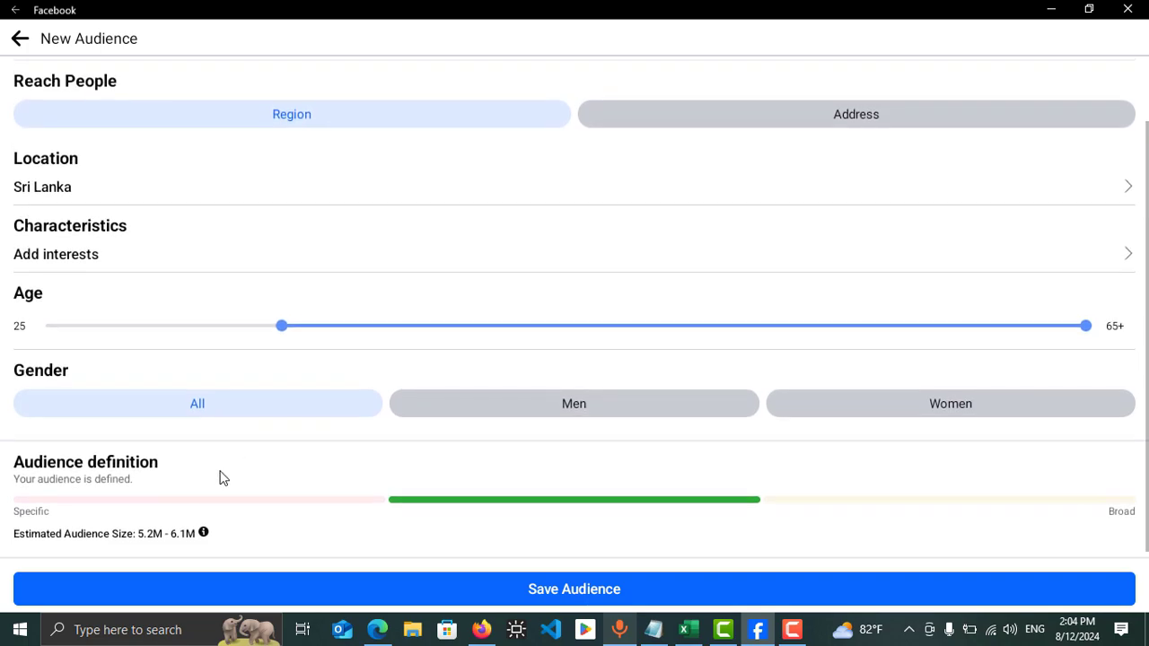
scroll(431, 521, "down", 1)
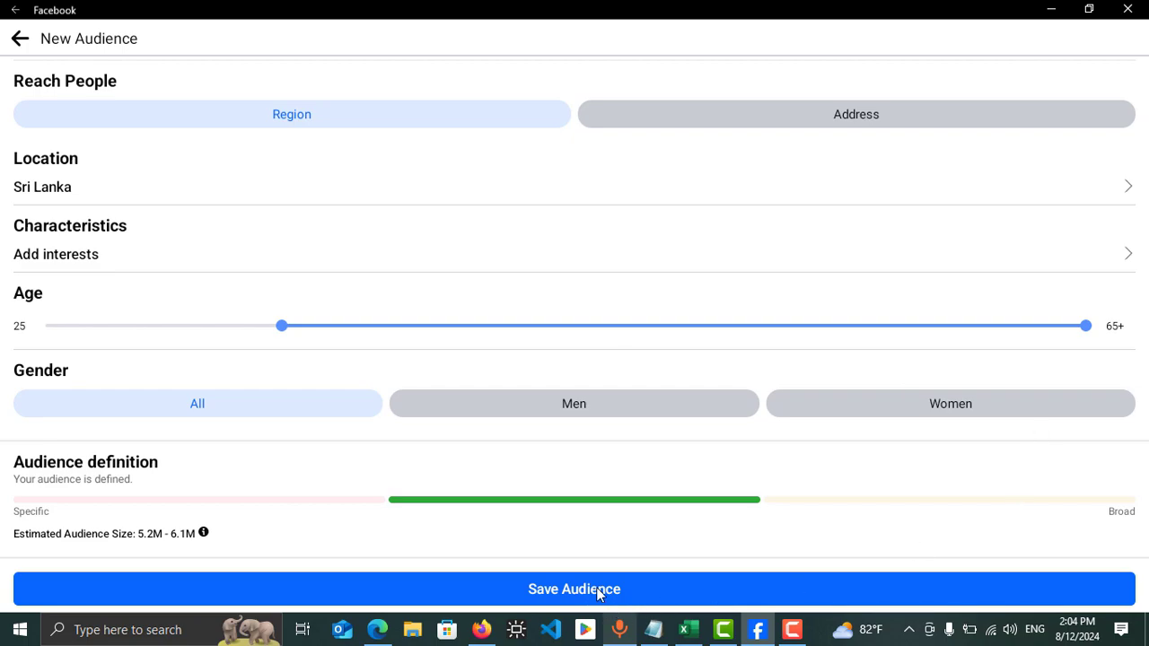
left_click(20, 39)
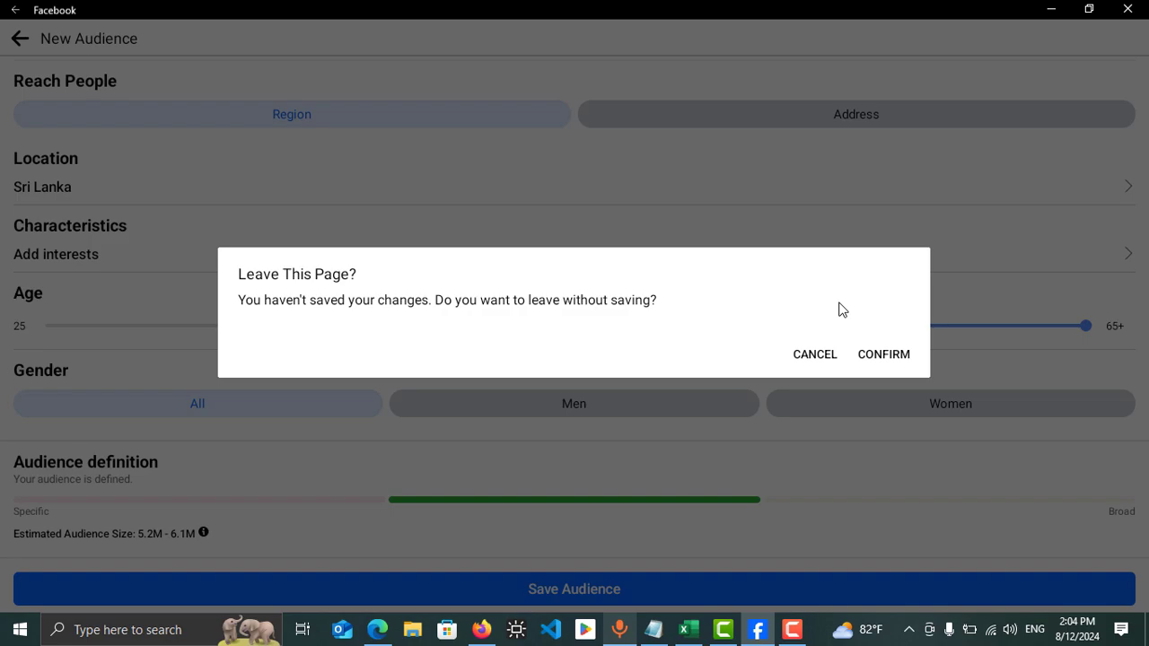
left_click(885, 353)
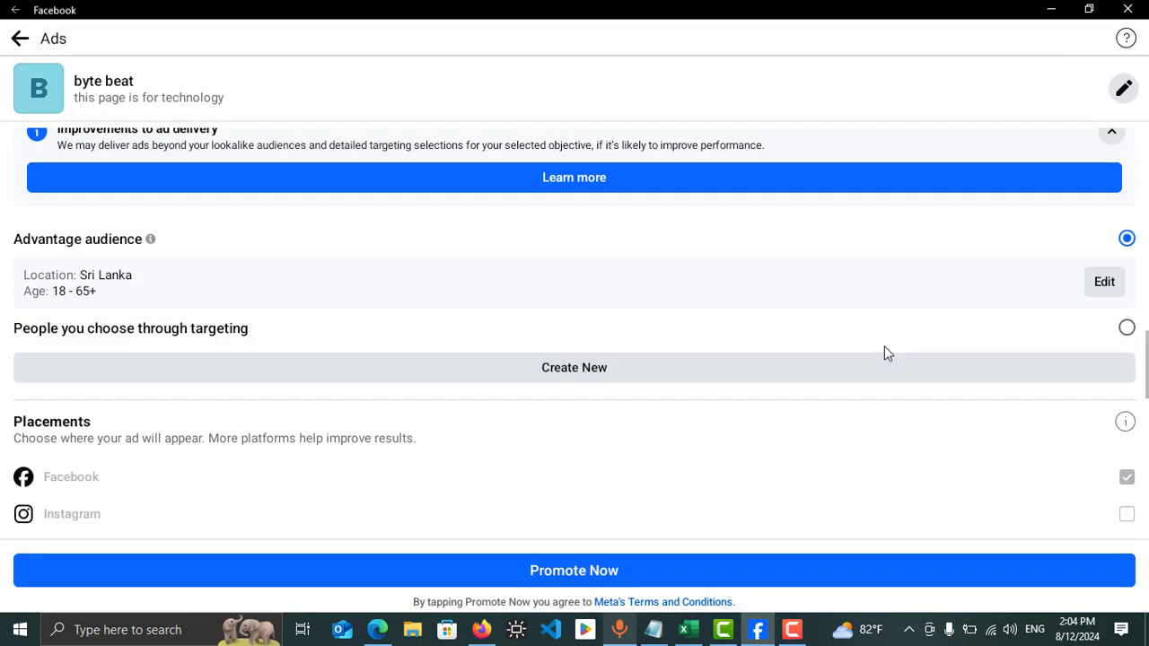
- Set the ad's duration to 6 days
scroll(559, 368, "down", 1)
scroll(556, 371, "down", 2)
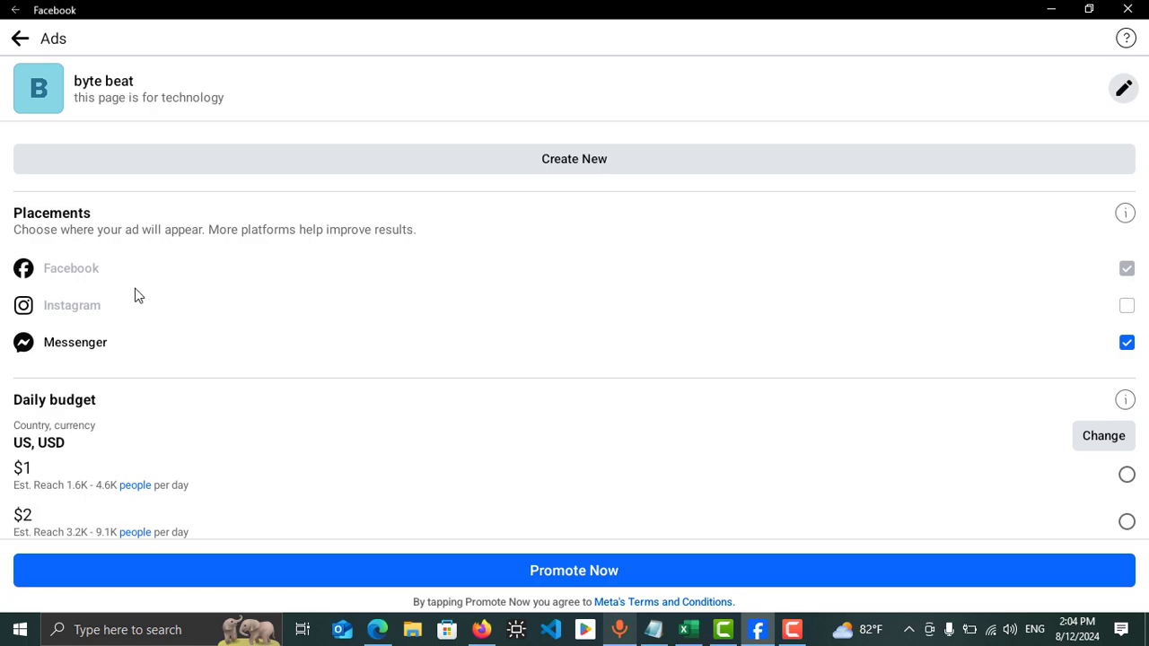
scroll(530, 320, "down", 2)
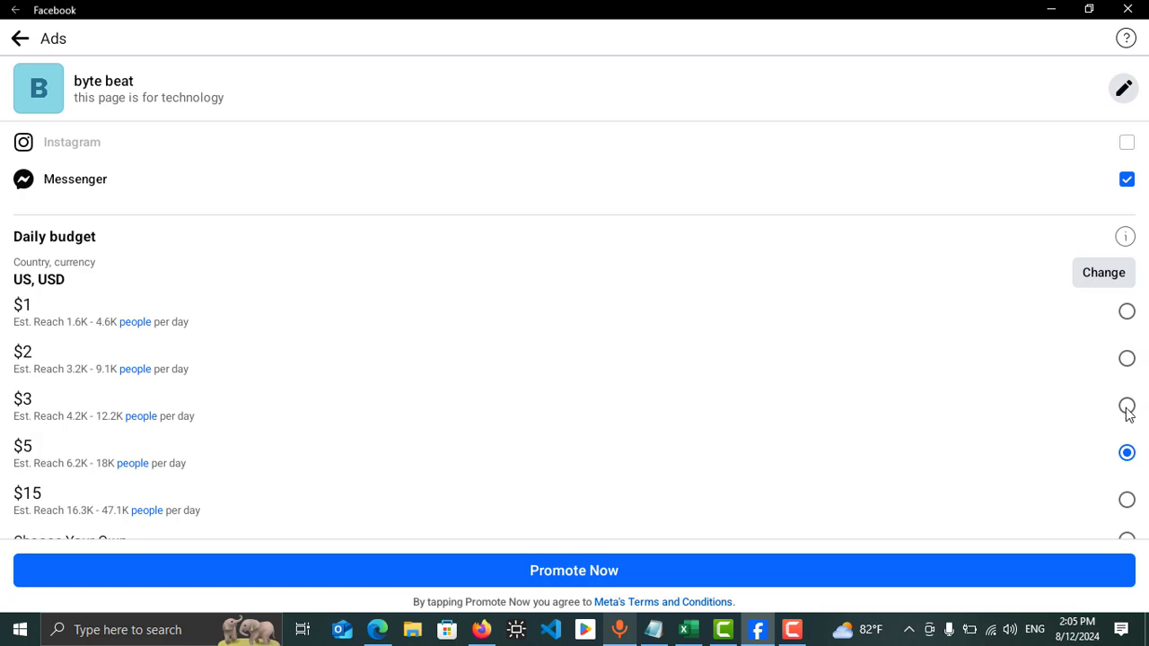
scroll(1128, 411, "down", 3)
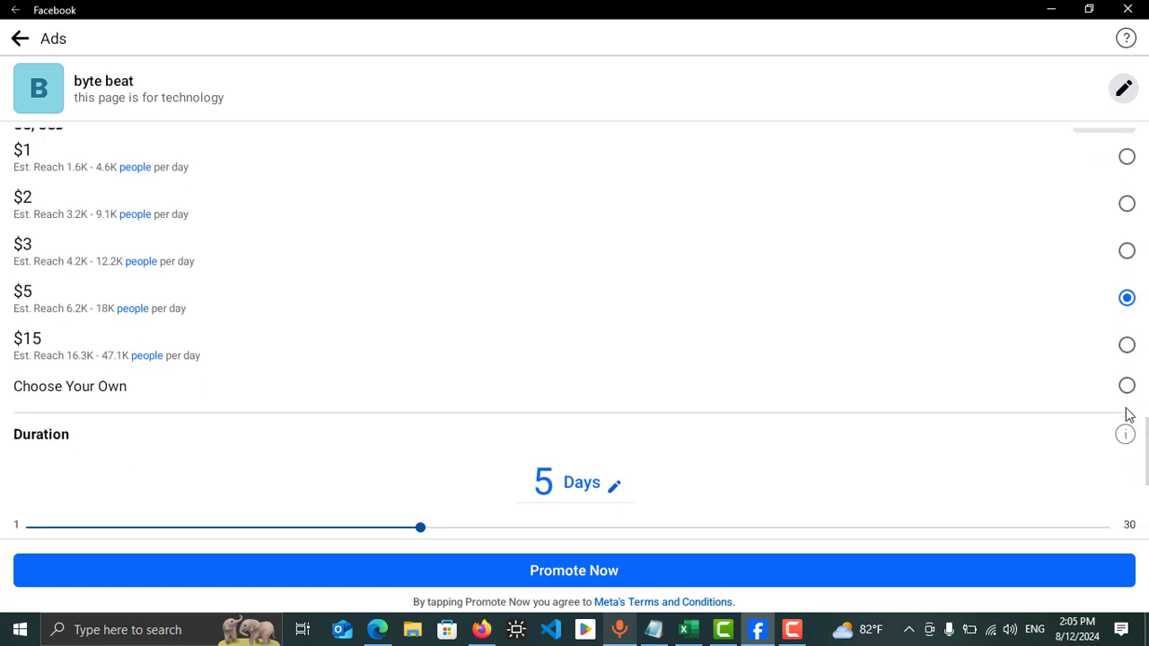
scroll(1128, 413, "down", 3)
scroll(1130, 415, "down", 1)
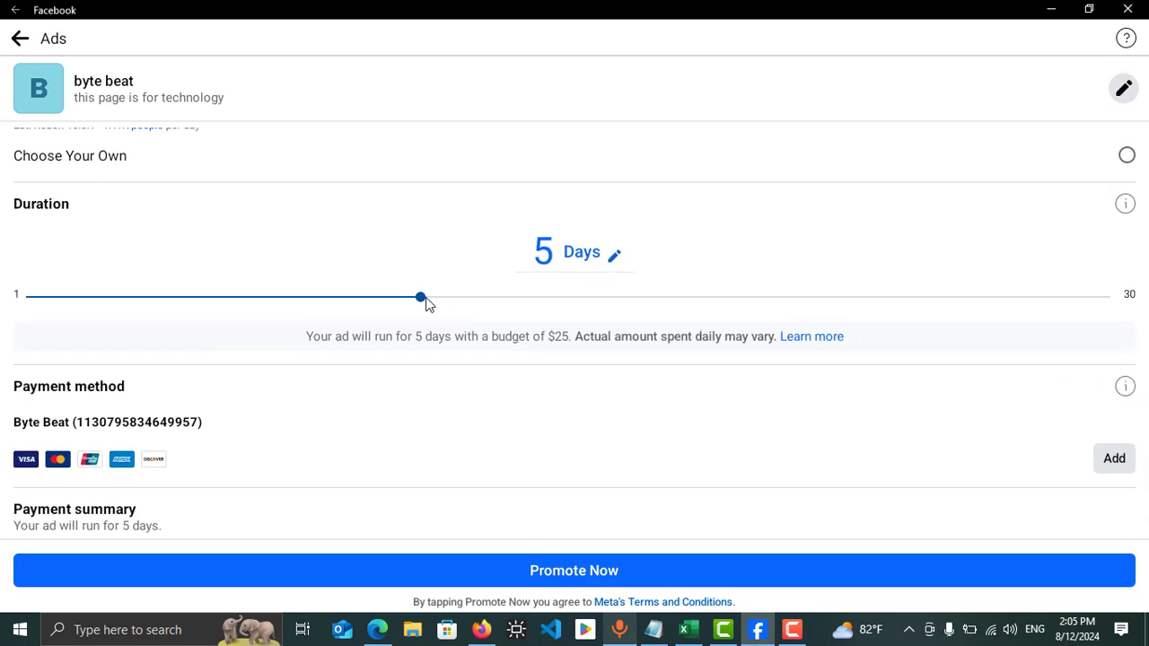
left_click_drag(427, 303, 467, 300)
left_click_drag(476, 297, 514, 296)
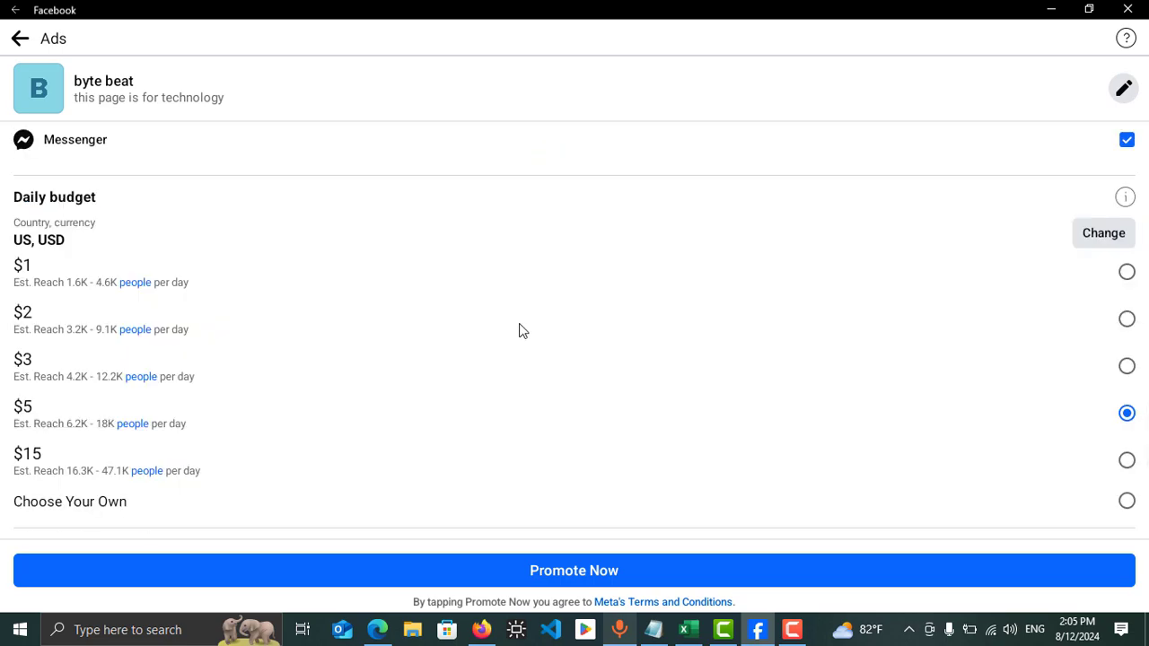
- Review the ad's daily budget, duration, payment method and payment summary
scroll(519, 331, "down", 5)
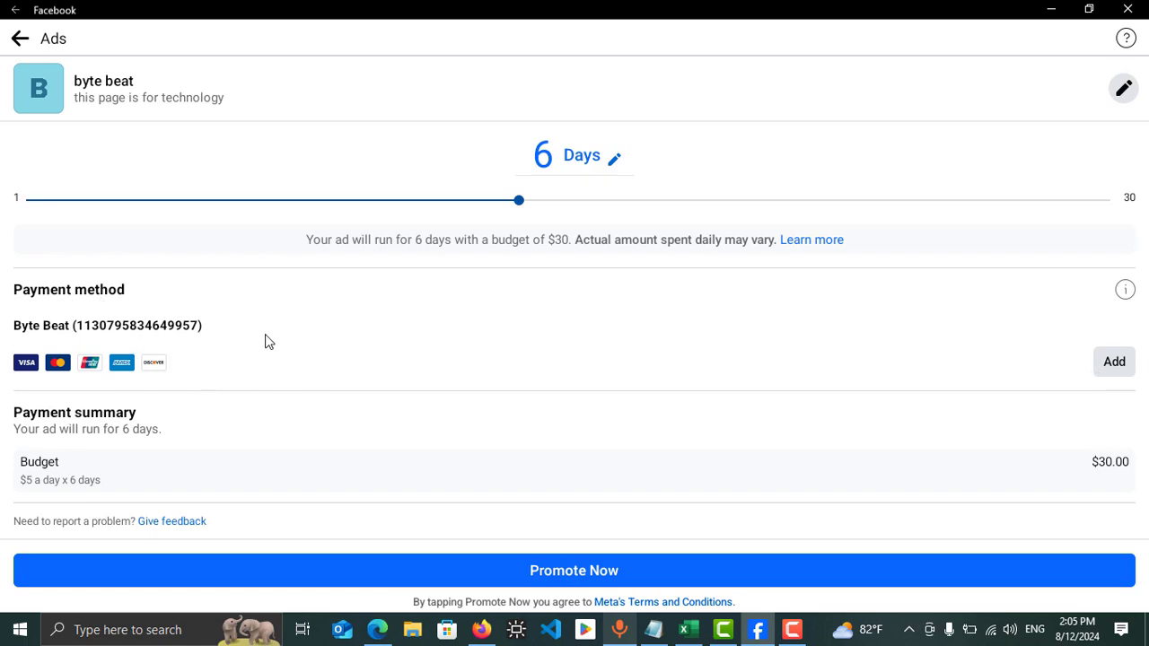
scroll(1048, 421, "down", 1)
scroll(297, 231, "up", 3)
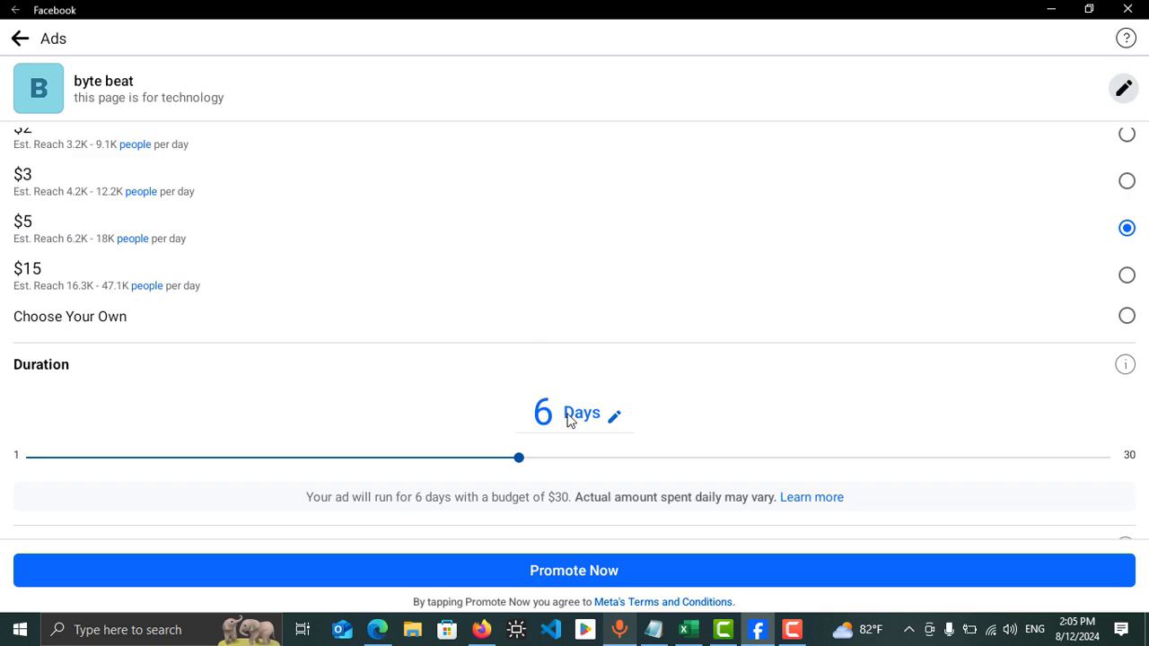
scroll(670, 428, "down", 3)
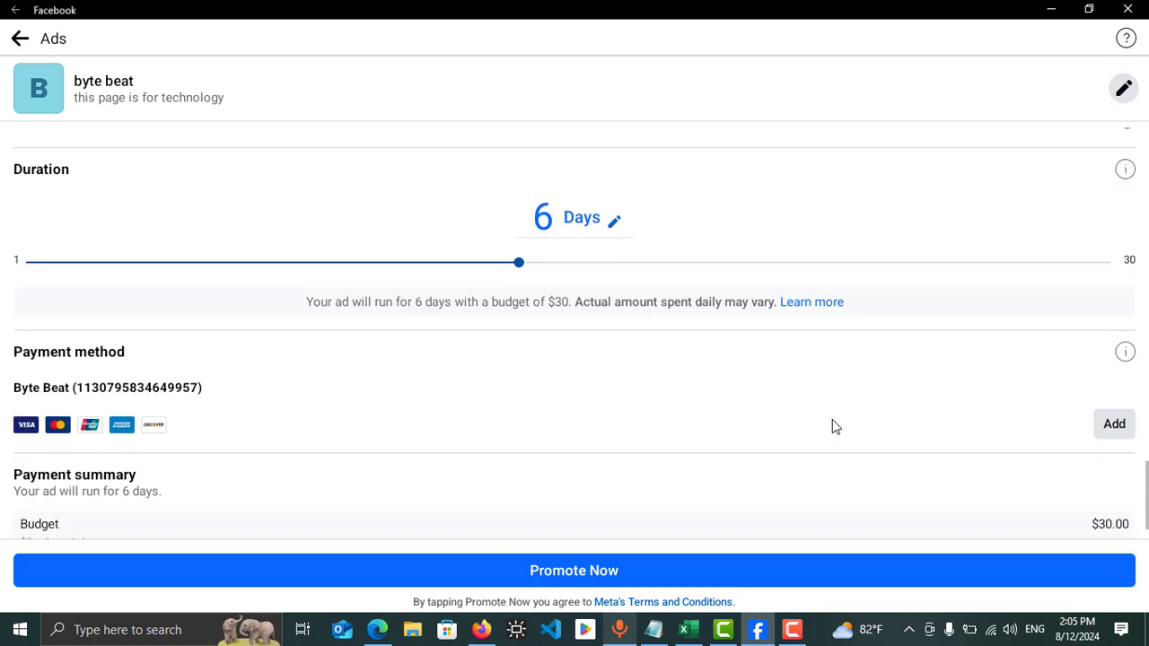